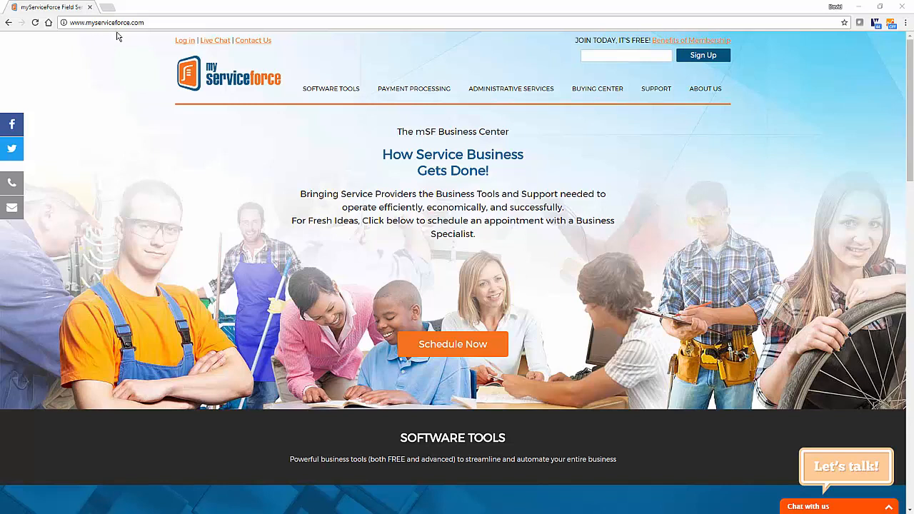
# Log in to the myServiceForce website with the account email and password
pyautogui.click(183, 43)
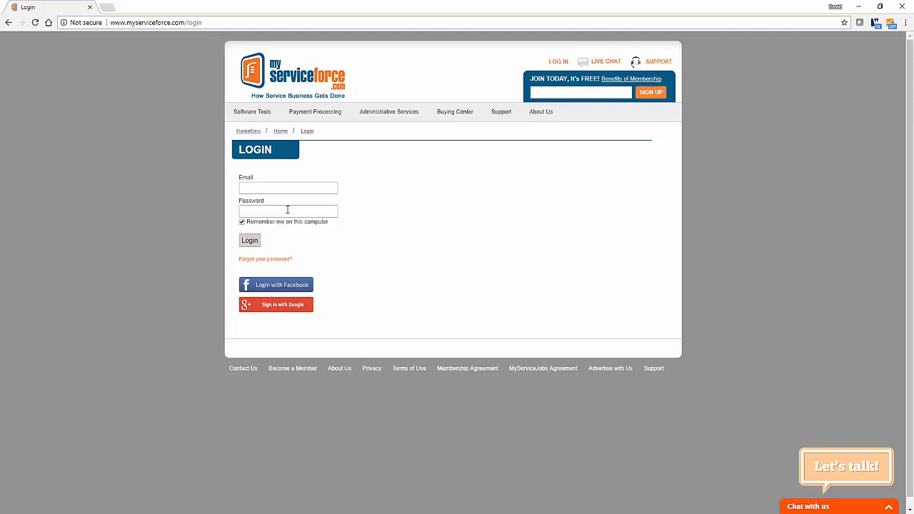
pyautogui.click(287, 209)
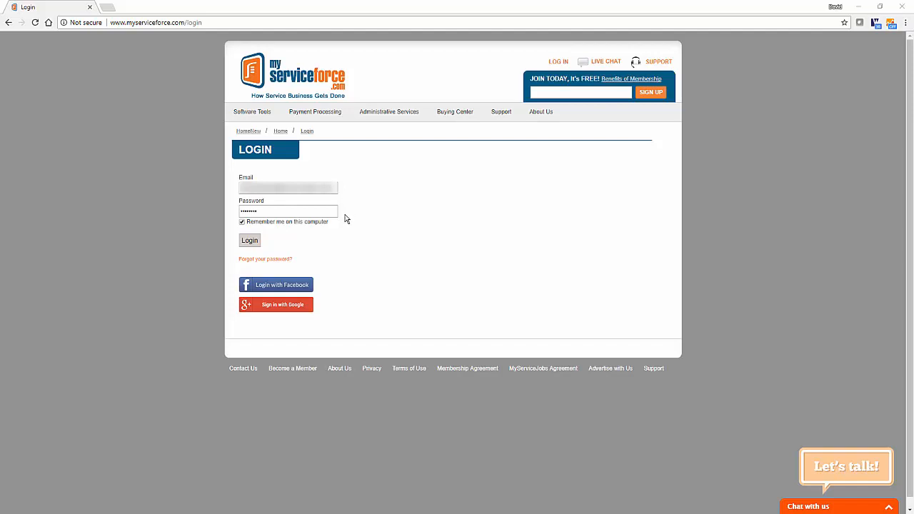
pyautogui.click(249, 241)
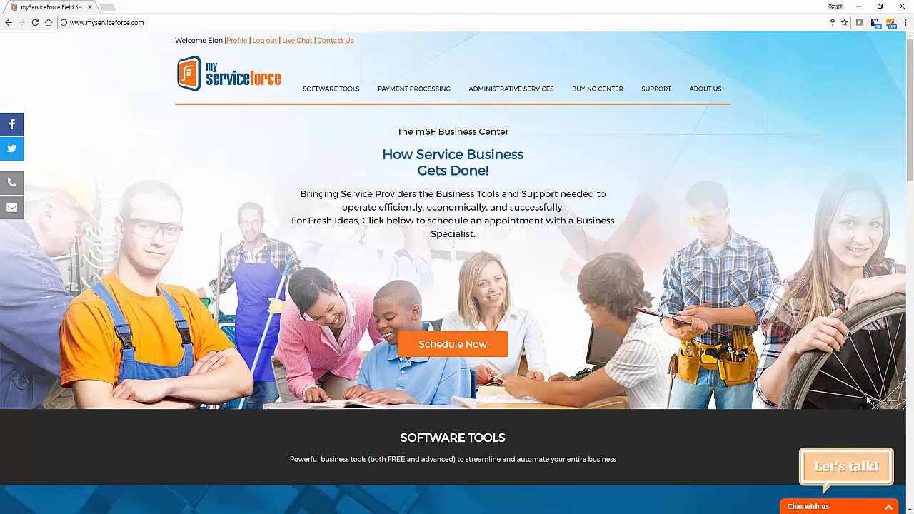
# Find myServiceScheduler among the software tools and sign in to it
pyautogui.click(911, 430)
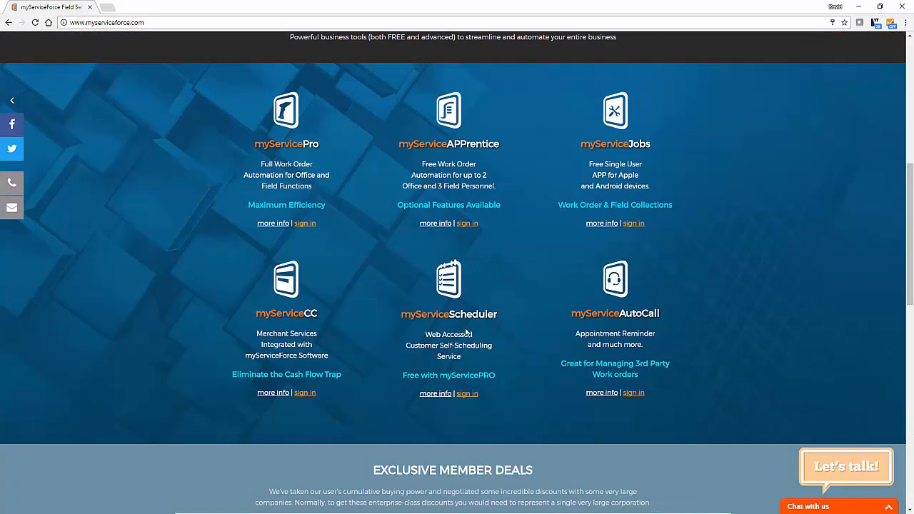
pyautogui.click(464, 399)
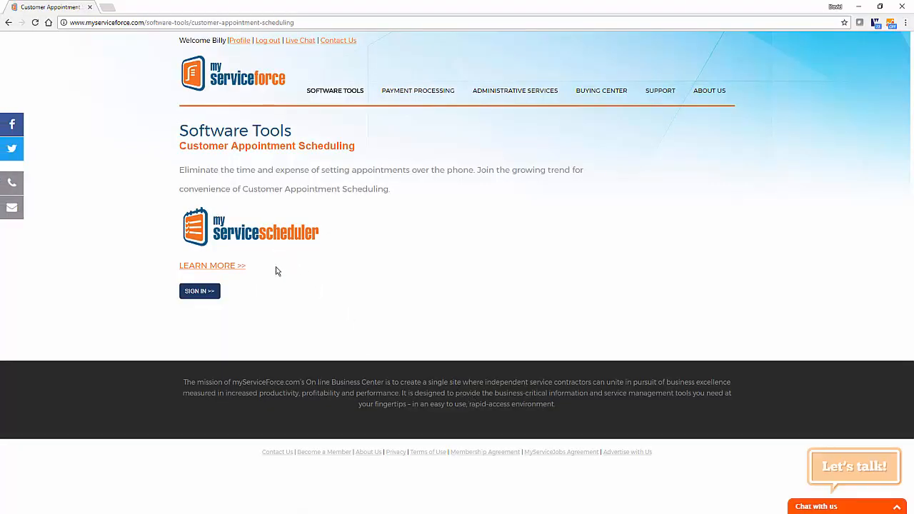
pyautogui.click(201, 291)
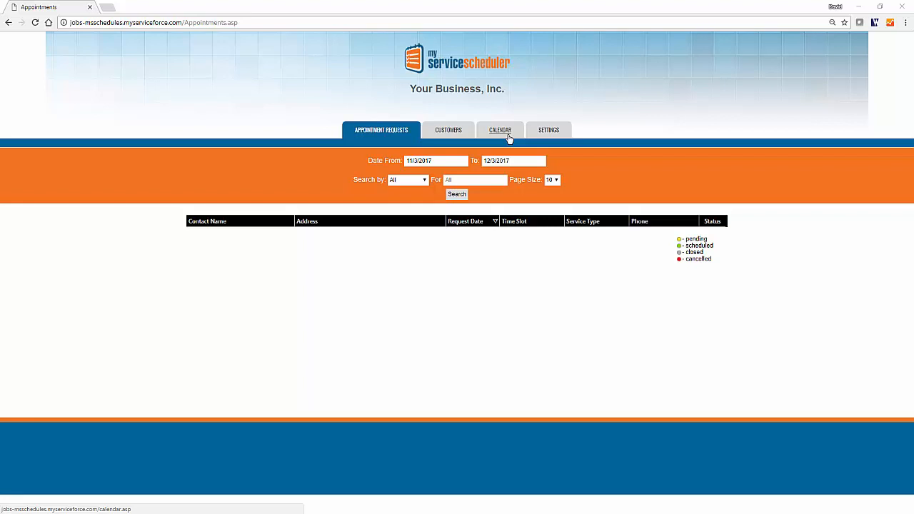
# Open the company information in the scheduler settings and save it
pyautogui.click(549, 131)
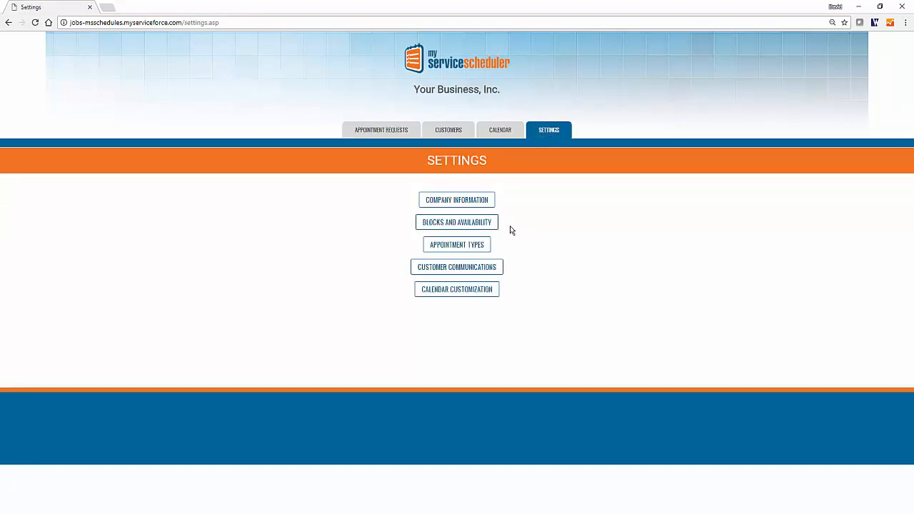
pyautogui.click(473, 205)
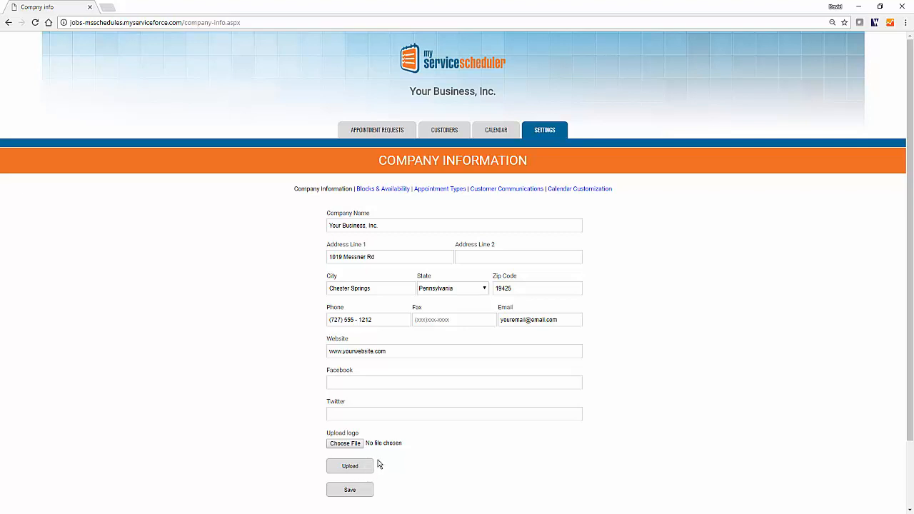
pyautogui.click(350, 491)
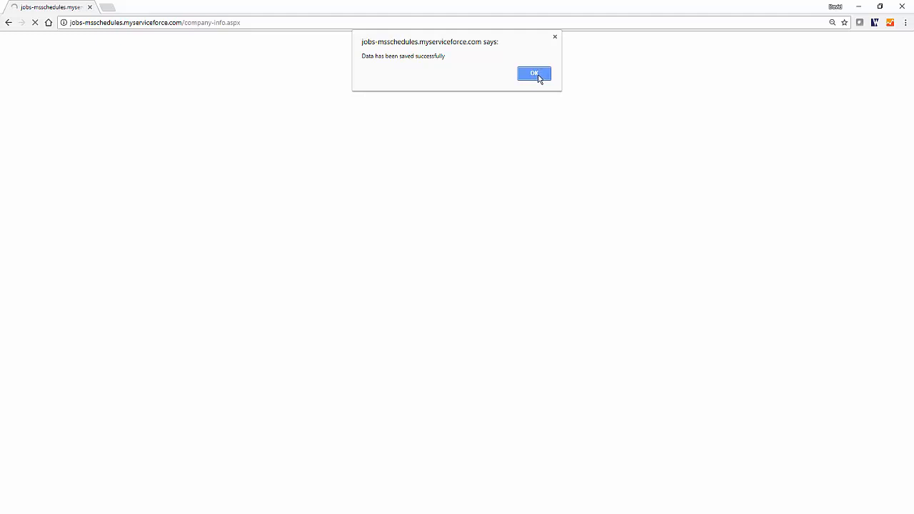
pyautogui.click(536, 74)
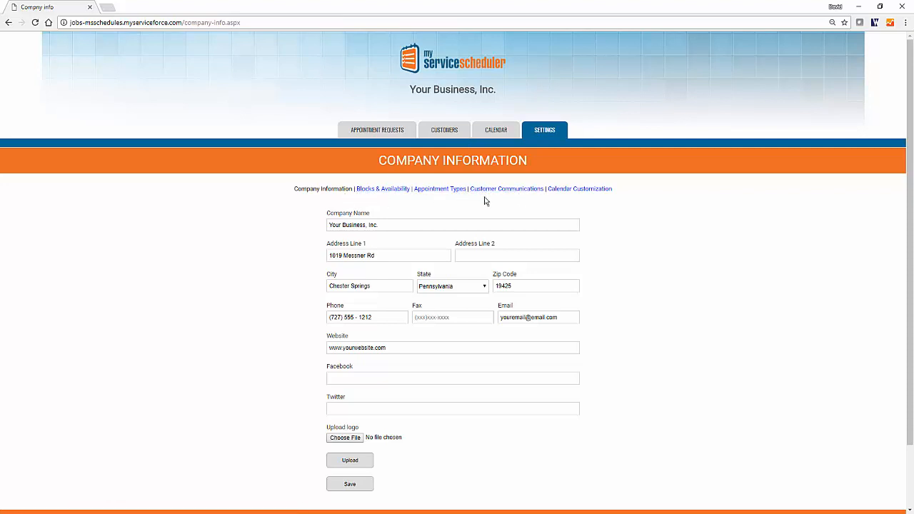
# Open the Blocks & Availability settings and set the resource number of the 08 AM - 12 PM block to 3
pyautogui.click(378, 191)
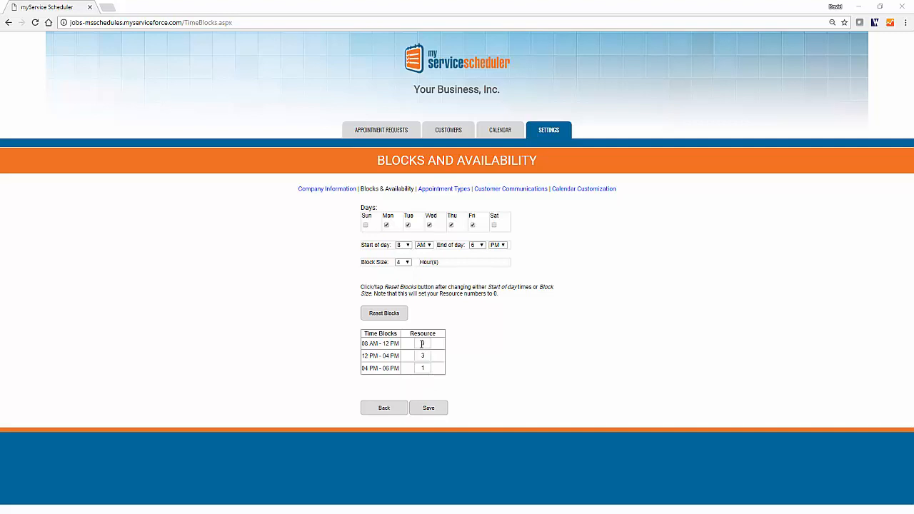
pyautogui.doubleClick(421, 343)
pyautogui.write('3')
pyautogui.click(443, 353)
# Remove Tuesday and Thursday from the available days, set the end of day to 4 PM and reset the time blocks
pyautogui.click(409, 227)
pyautogui.click(450, 226)
pyautogui.click(483, 247)
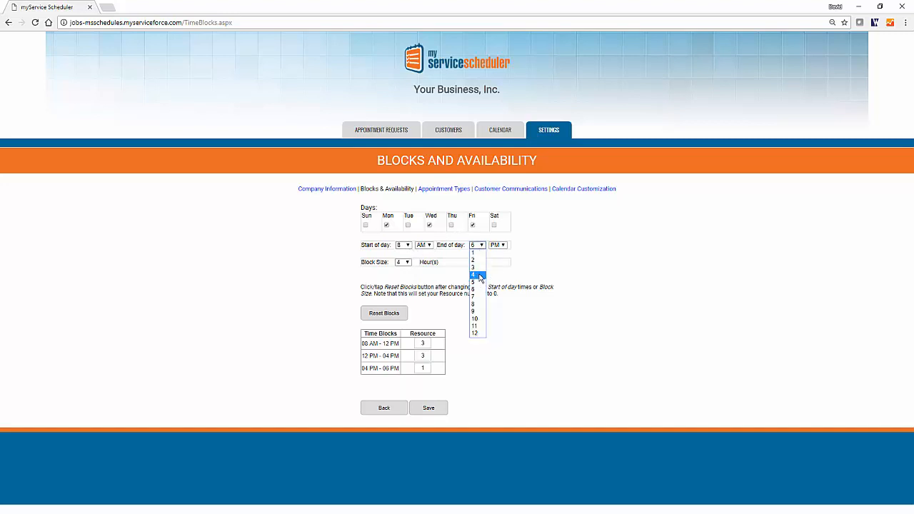
pyautogui.click(480, 276)
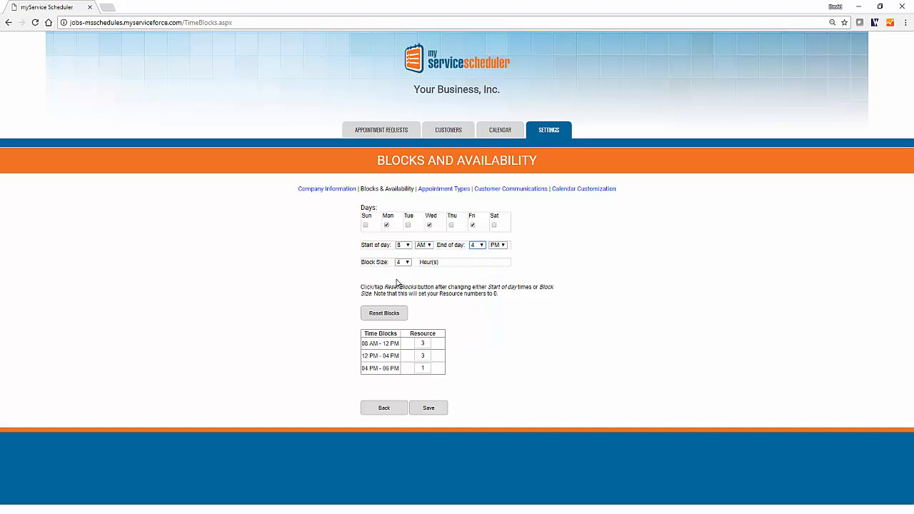
pyautogui.click(388, 318)
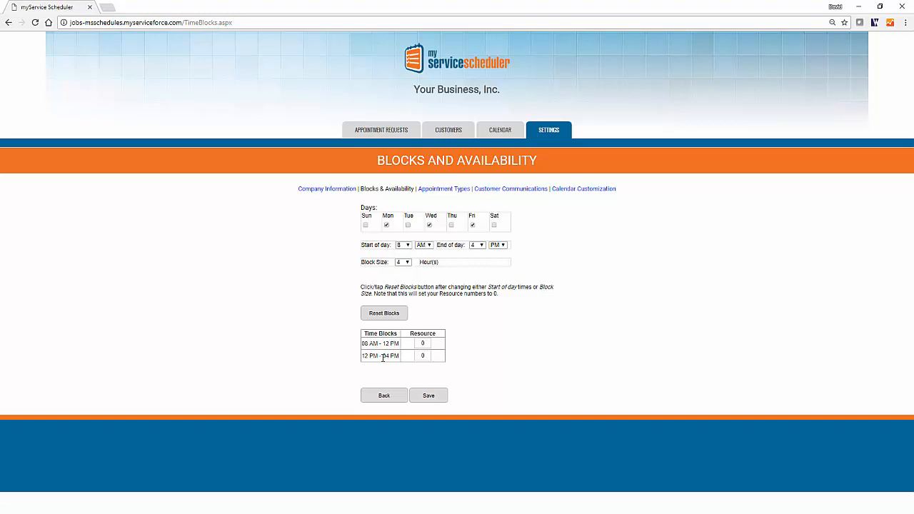
# Set the resource number of both time blocks to 2 and save the availability settings
pyautogui.doubleClick(426, 343)
pyautogui.write('3')
pyautogui.press('Tab')
pyautogui.write('3')
pyautogui.press('BackSpace')
pyautogui.click(439, 361)
pyautogui.doubleClick(424, 357)
pyautogui.write('2')
pyautogui.click(429, 396)
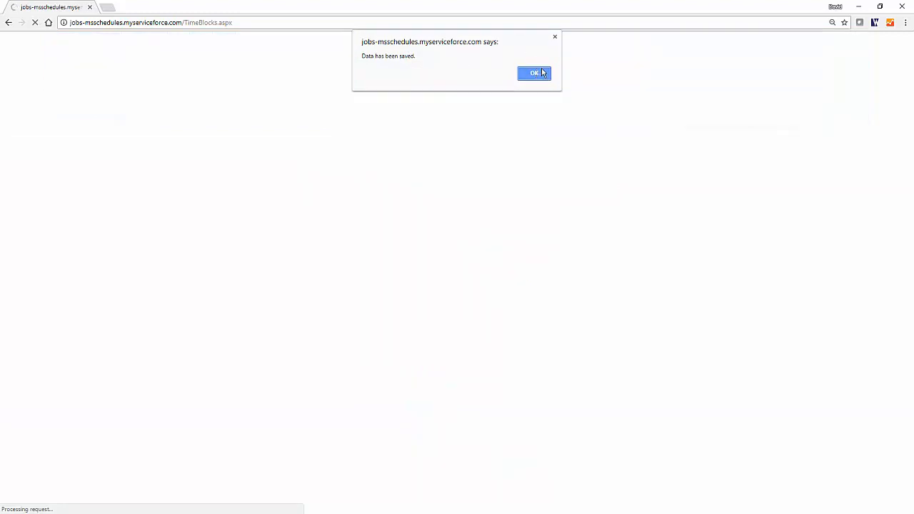
pyautogui.click(537, 77)
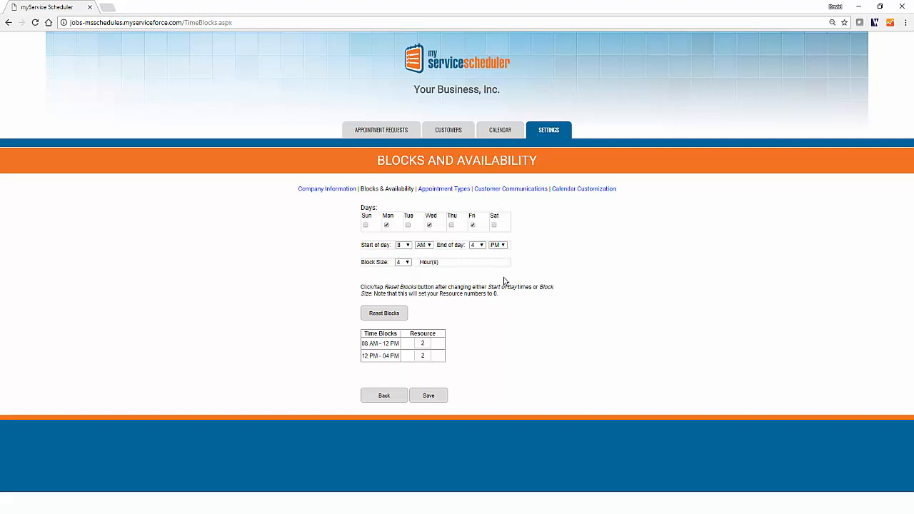
# In the appointment types, view the blank form for a new service type without adding one, and resave the Test 1 service type
pyautogui.click(444, 189)
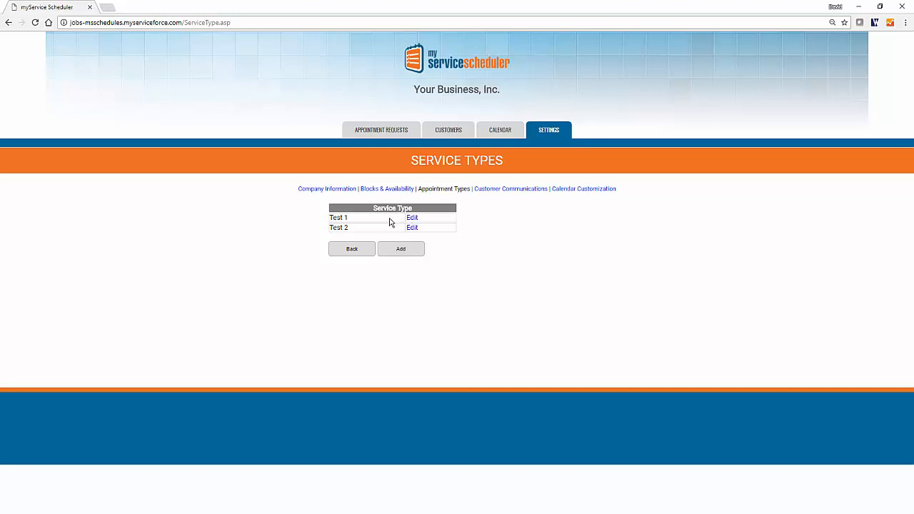
pyautogui.click(418, 254)
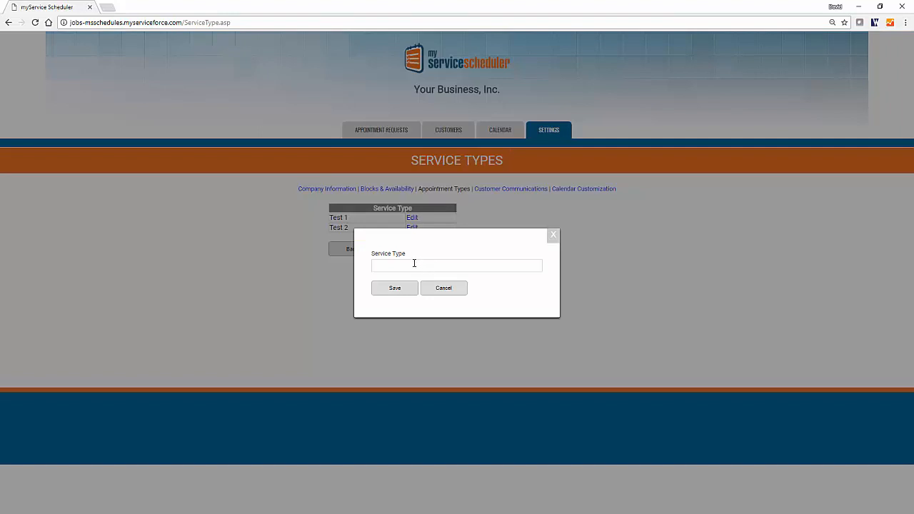
pyautogui.click(414, 264)
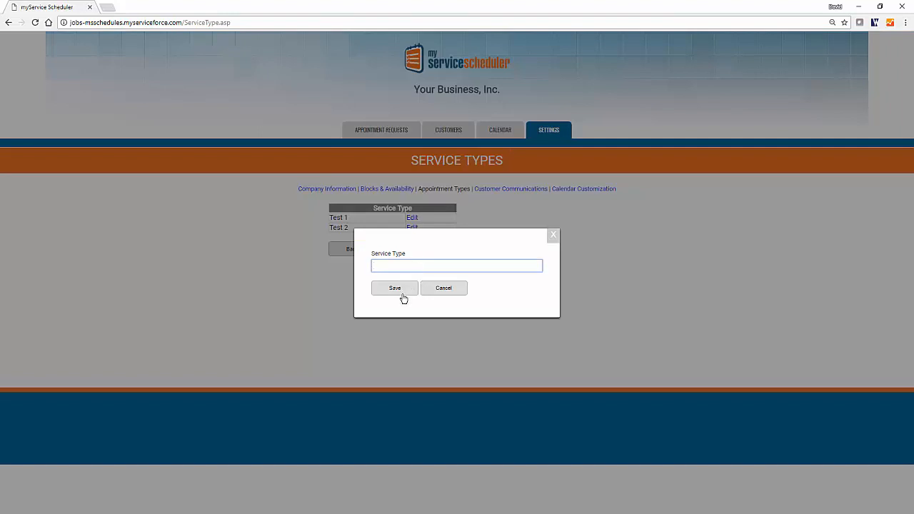
pyautogui.click(451, 292)
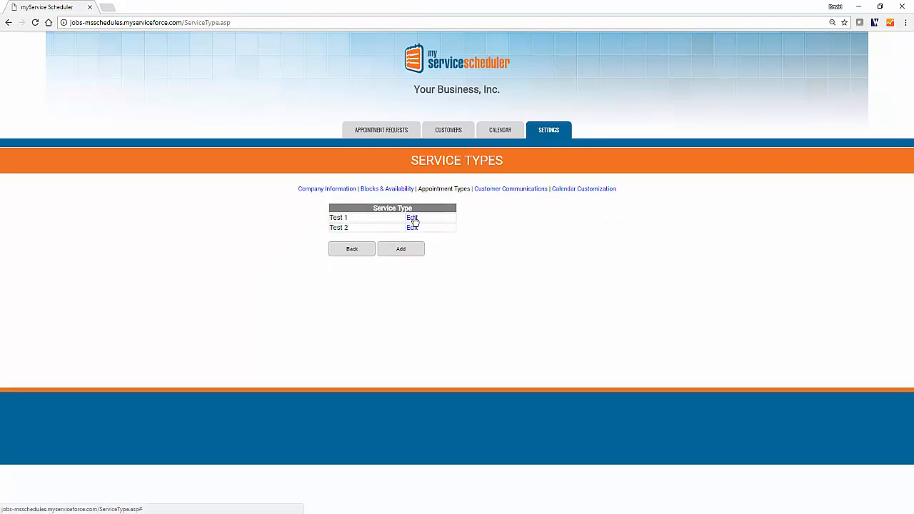
pyautogui.click(413, 218)
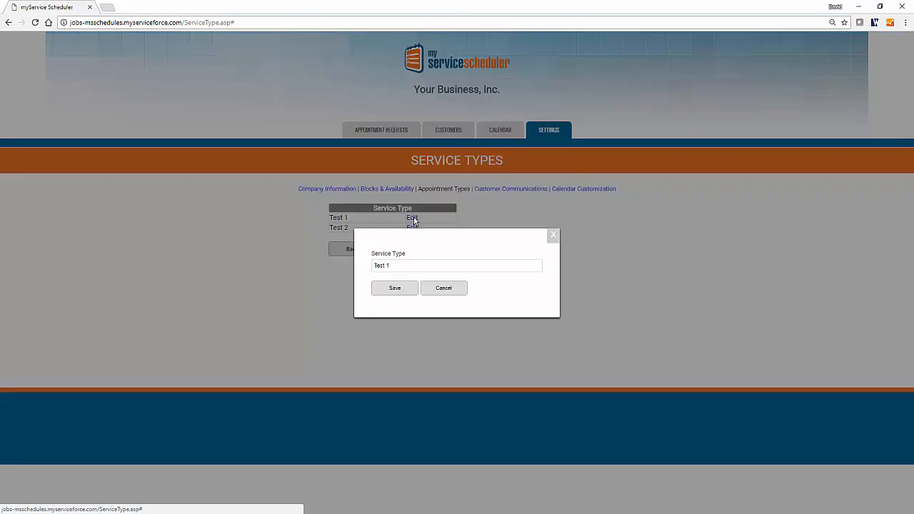
pyautogui.click(410, 287)
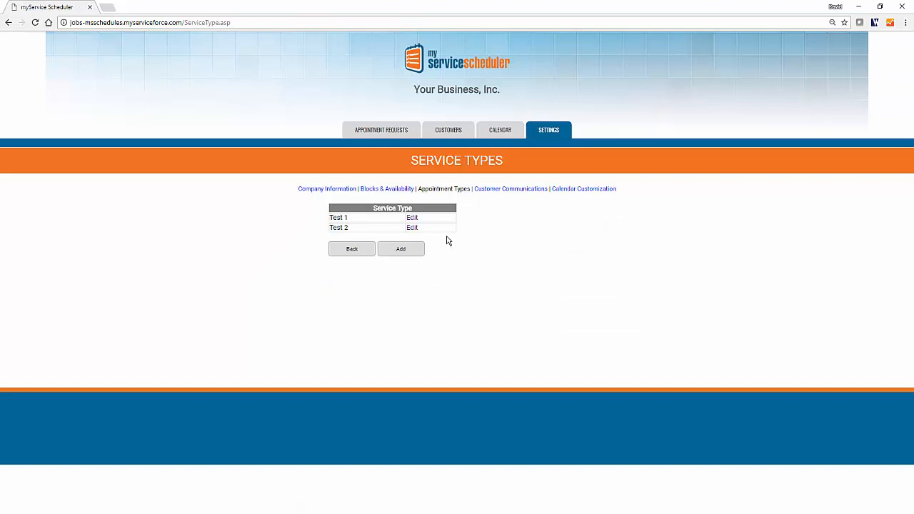
# Review the text message and email templates in the customer communications settings and save them
pyautogui.click(506, 192)
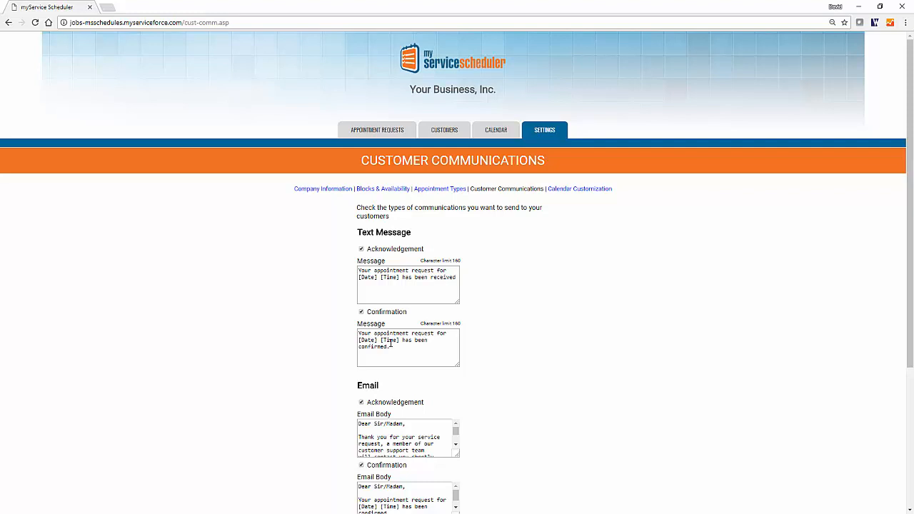
pyautogui.moveTo(911, 335); pyautogui.dragTo(911, 410)
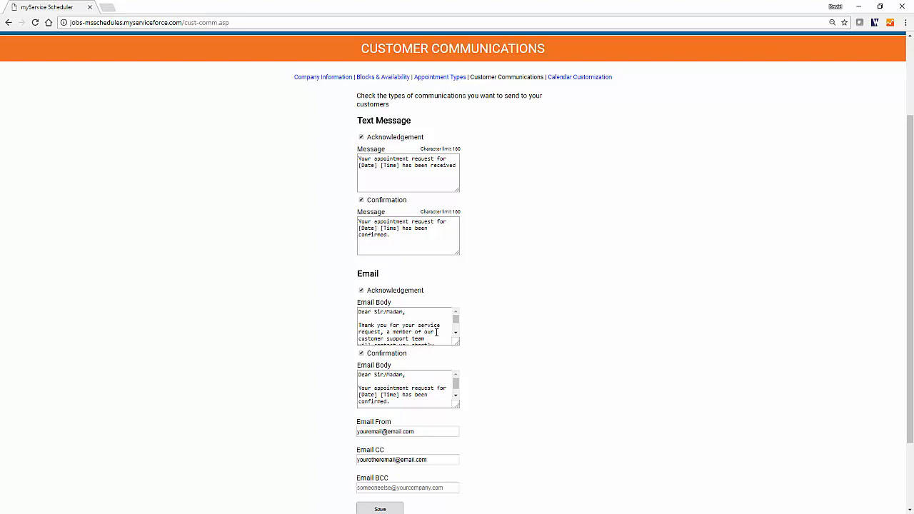
pyautogui.scroll(-2, 480, 359)
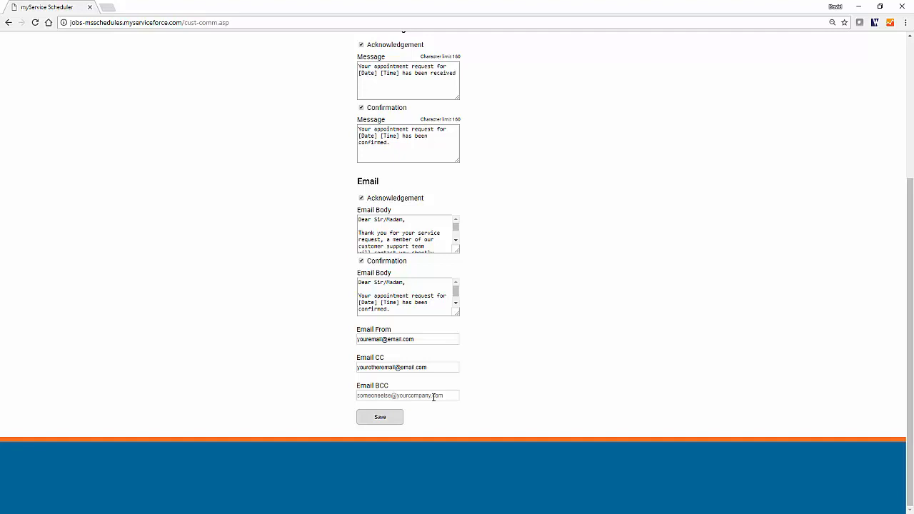
pyautogui.click(381, 419)
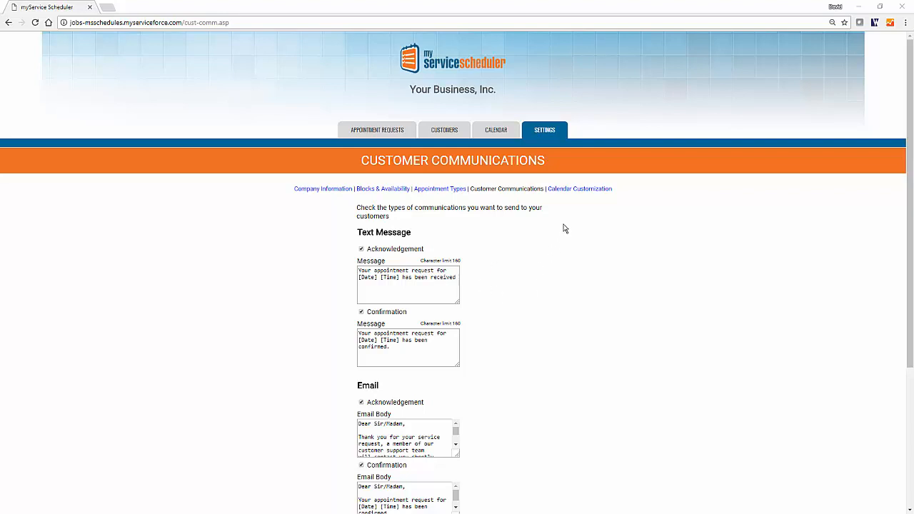
# Open the calendar customization settings and view the linked customer calendar in a new browser tab
pyautogui.click(577, 191)
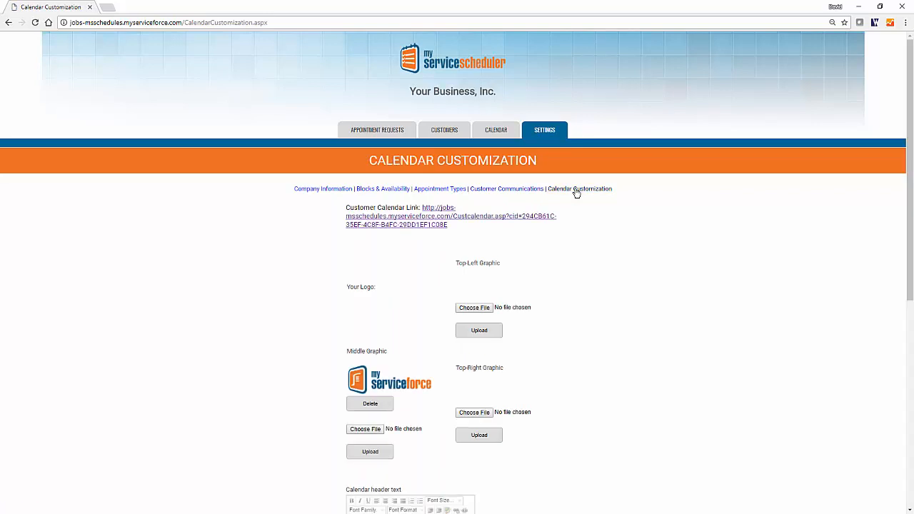
pyautogui.moveTo(452, 236); pyautogui.dragTo(423, 208)
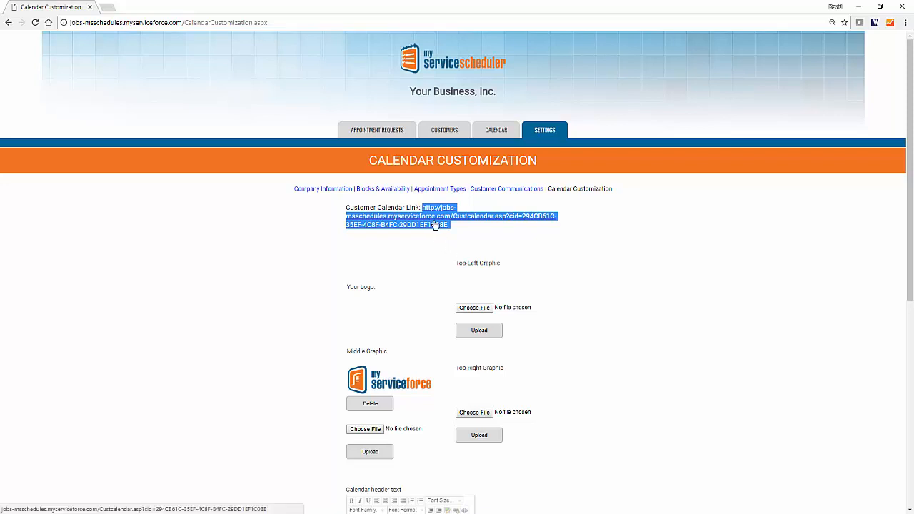
pyautogui.click(483, 242)
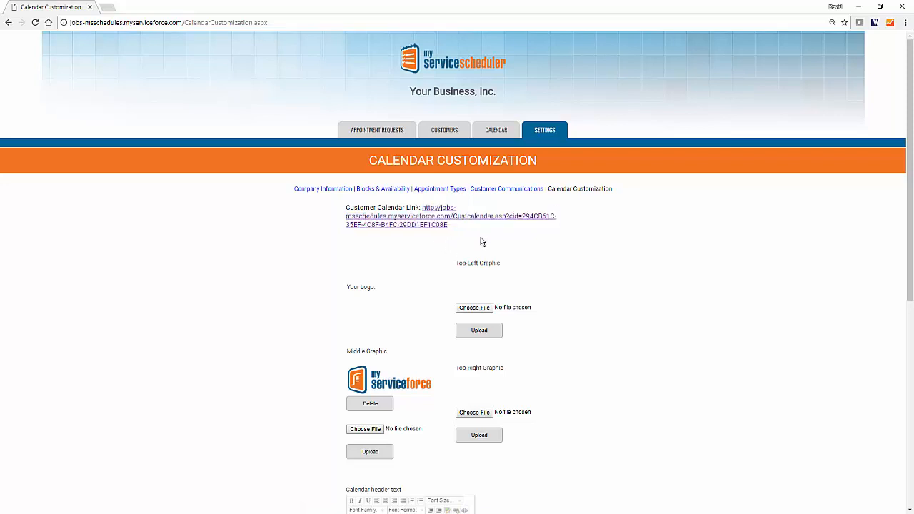
pyautogui.rightClick(435, 222)
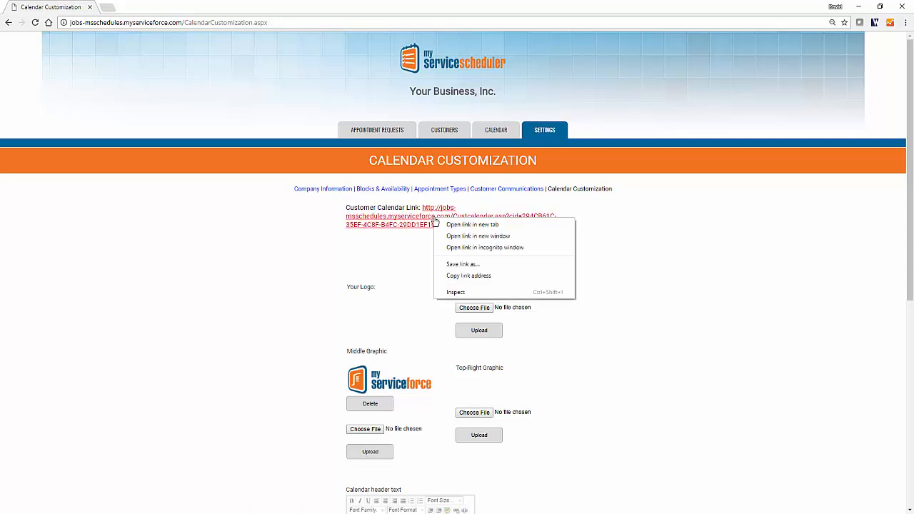
pyautogui.click(480, 226)
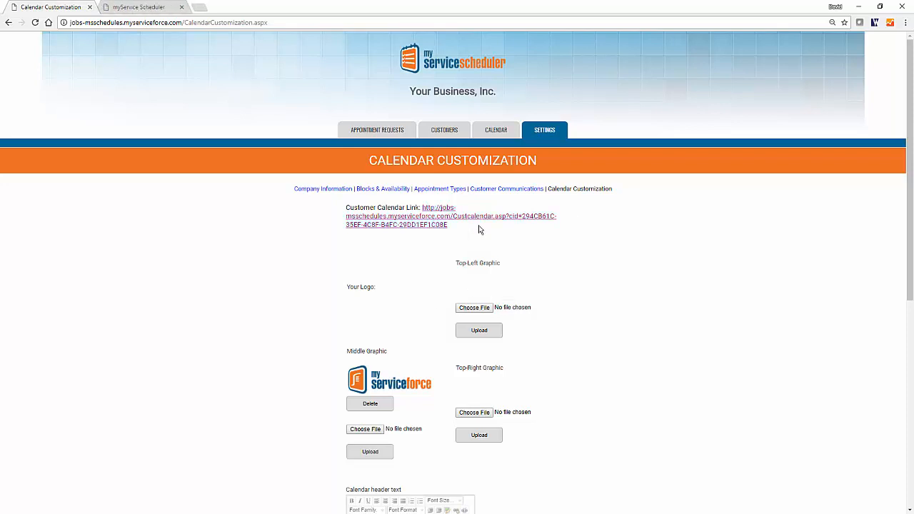
pyautogui.click(142, 7)
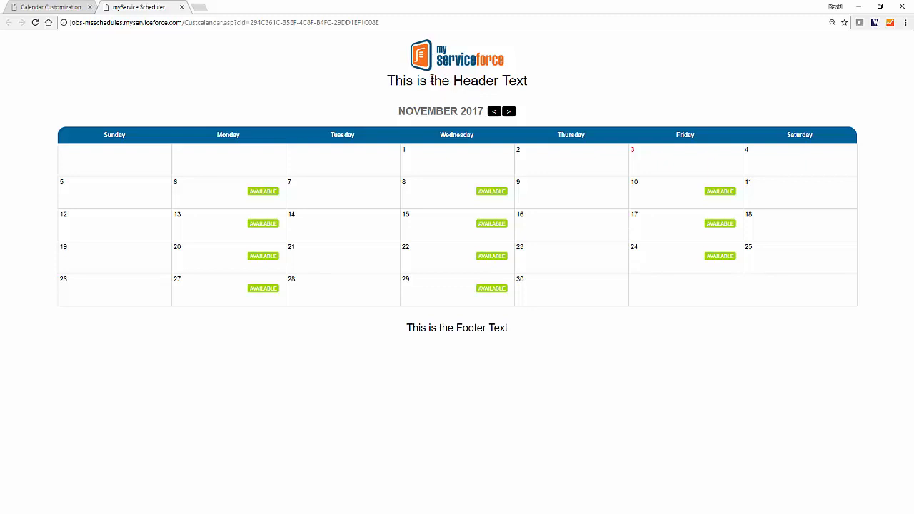
# Return to the calendar customization settings and look over the top-left and middle graphic sections
pyautogui.click(45, 6)
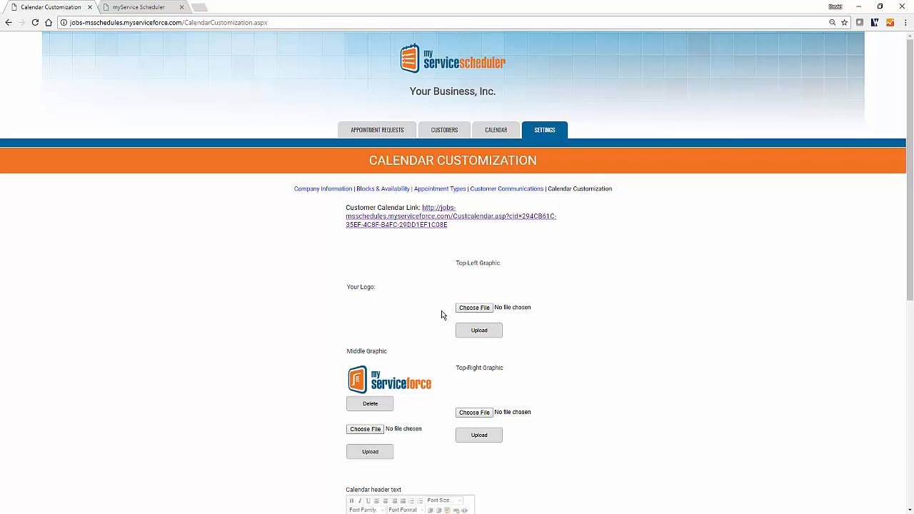
pyautogui.doubleClick(475, 264)
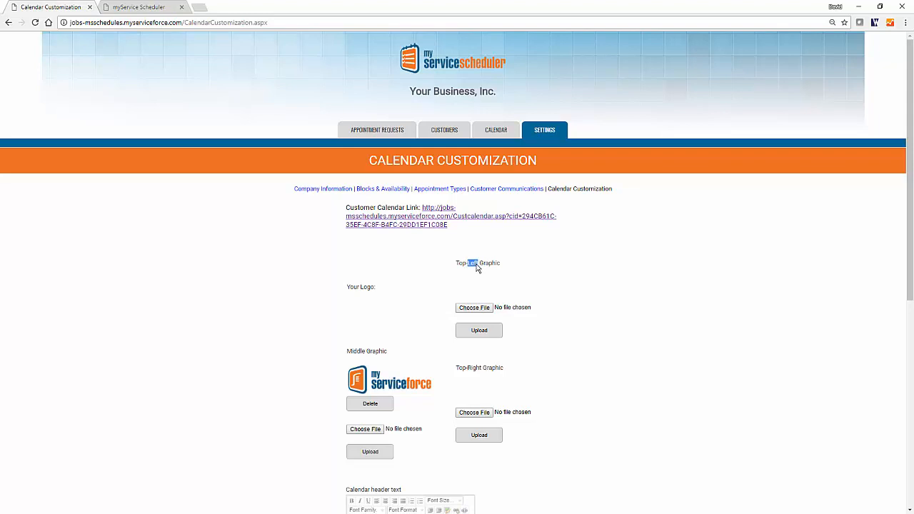
pyautogui.click(362, 359)
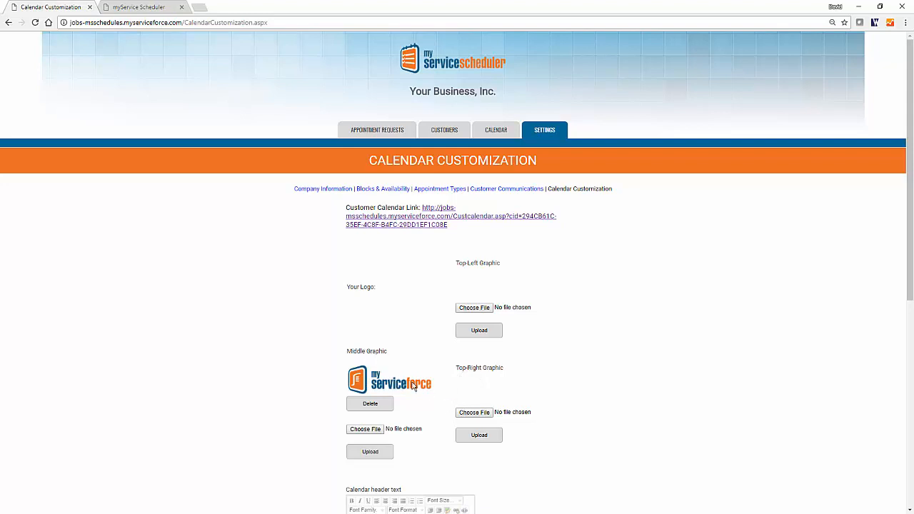
# Upload msf-logo.png as the calendar's top-left graphic and check it on the reloaded customer calendar
pyautogui.click(477, 310)
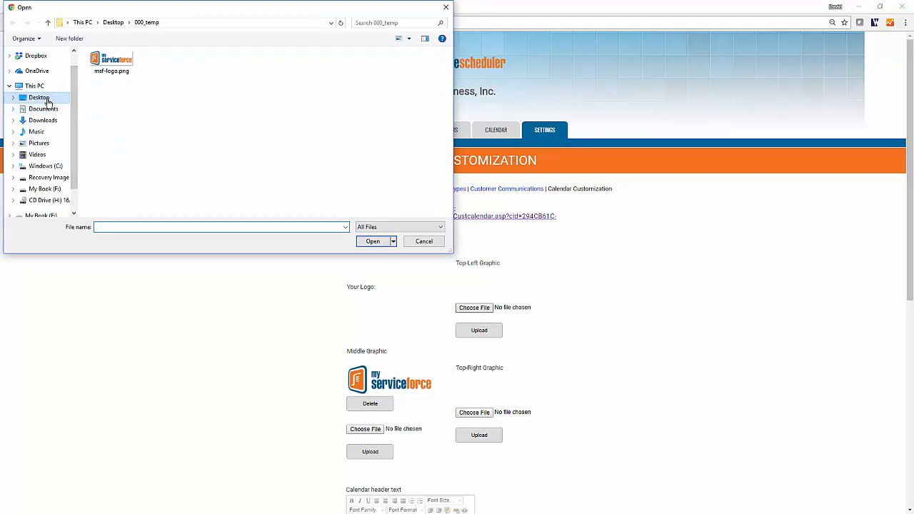
pyautogui.click(115, 65)
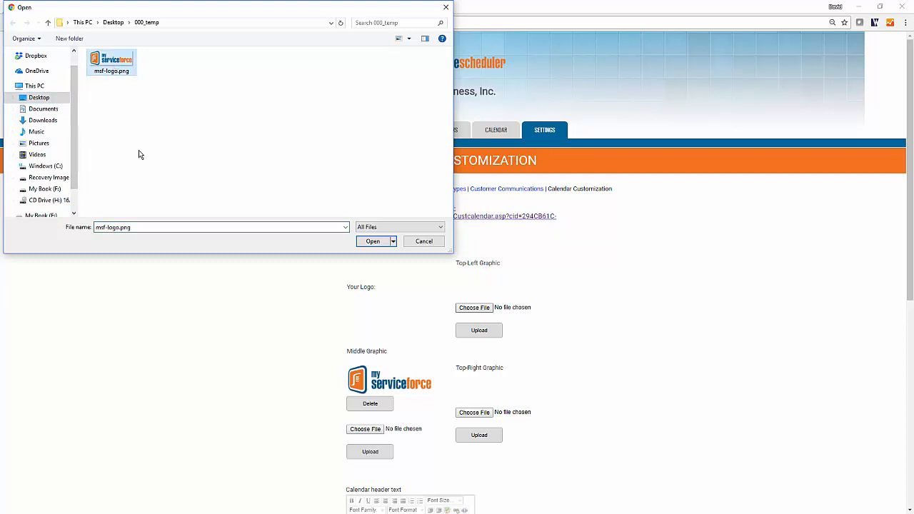
pyautogui.click(373, 241)
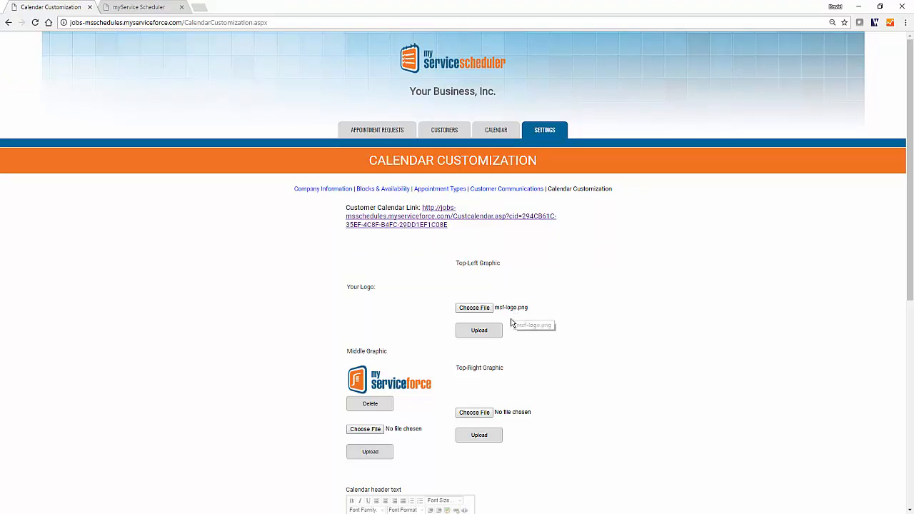
pyautogui.click(479, 332)
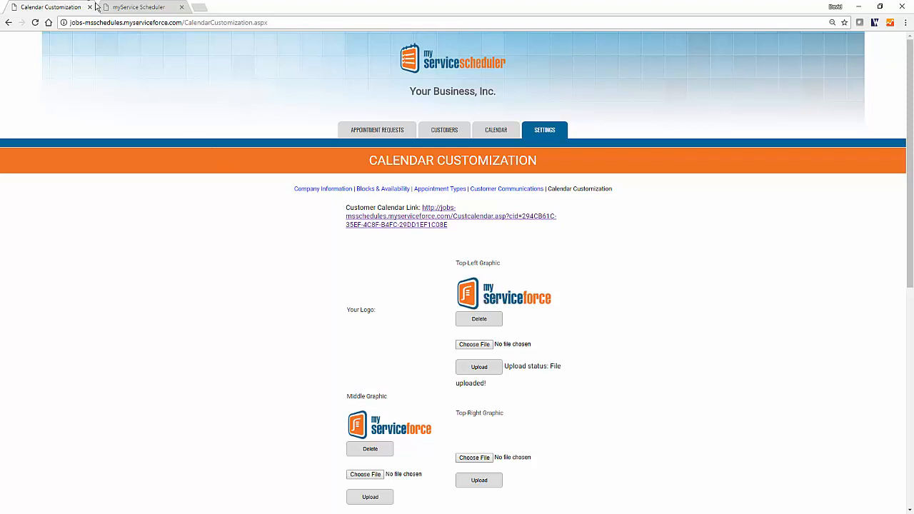
pyautogui.click(141, 7)
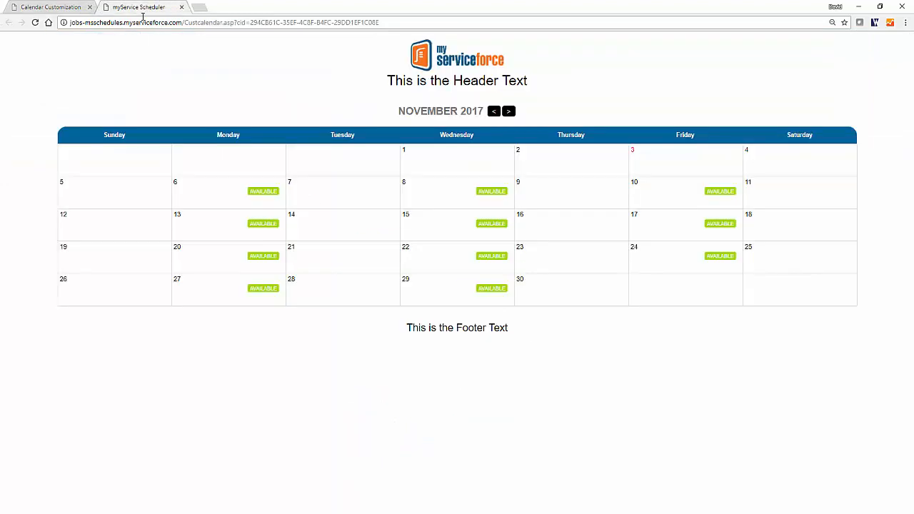
pyautogui.click(33, 23)
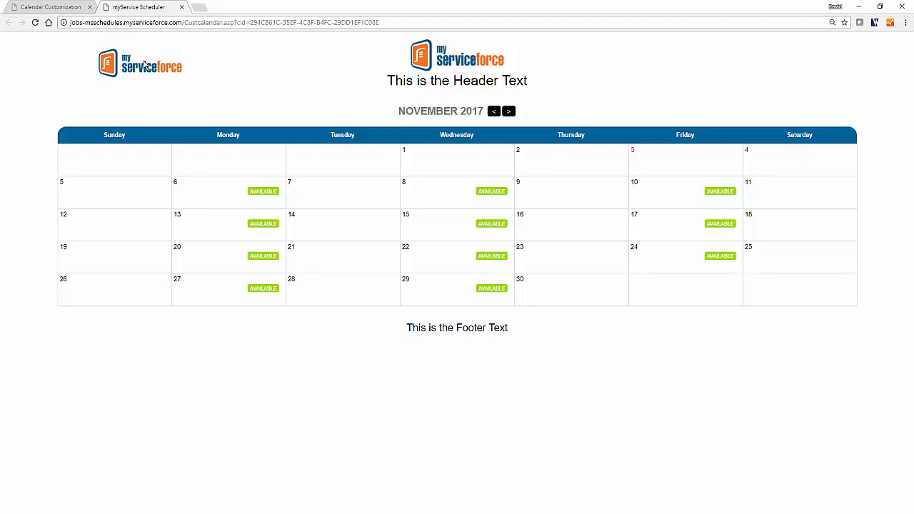
# Back in the calendar customization settings, insert a blank line above the calendar header text
pyautogui.click(67, 6)
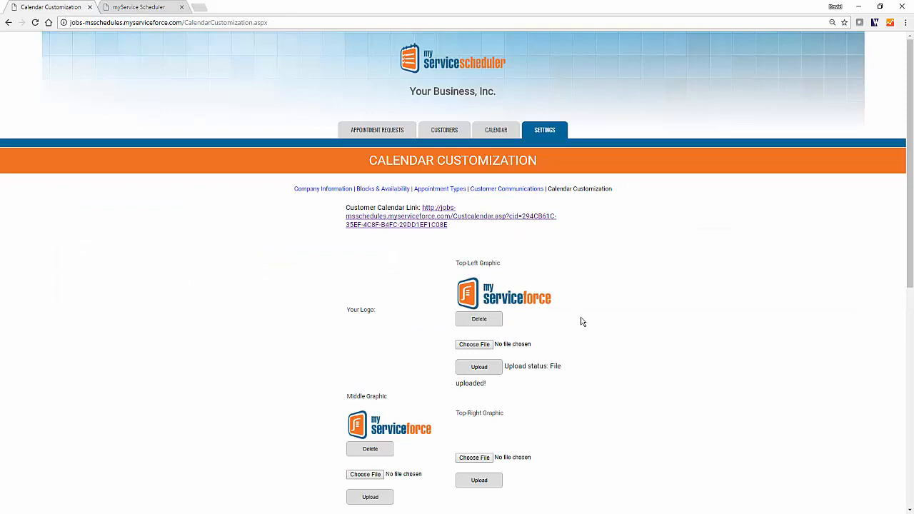
pyautogui.moveTo(909, 282); pyautogui.dragTo(909, 381)
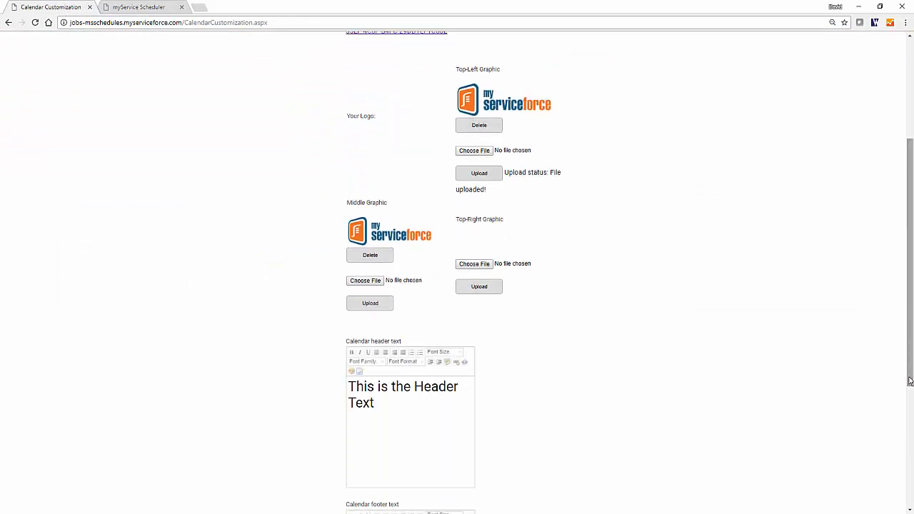
pyautogui.scroll(-2, 376, 186)
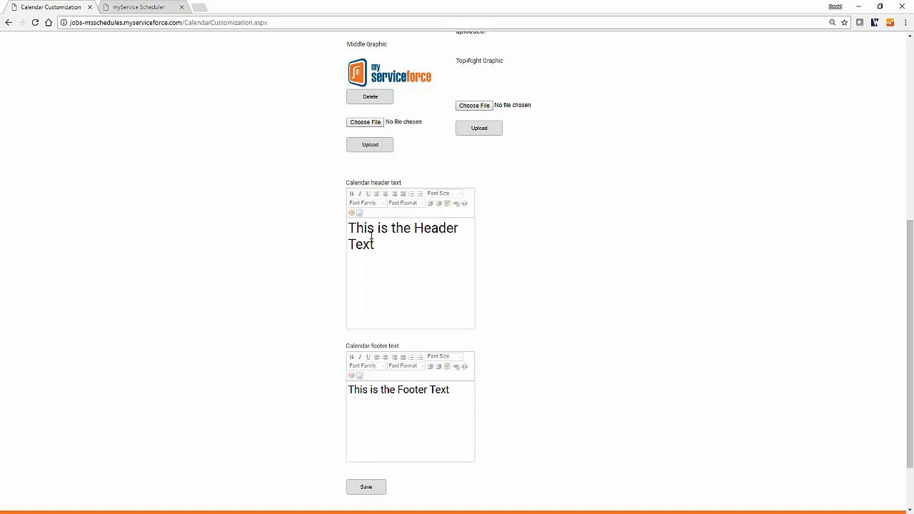
pyautogui.click(349, 228)
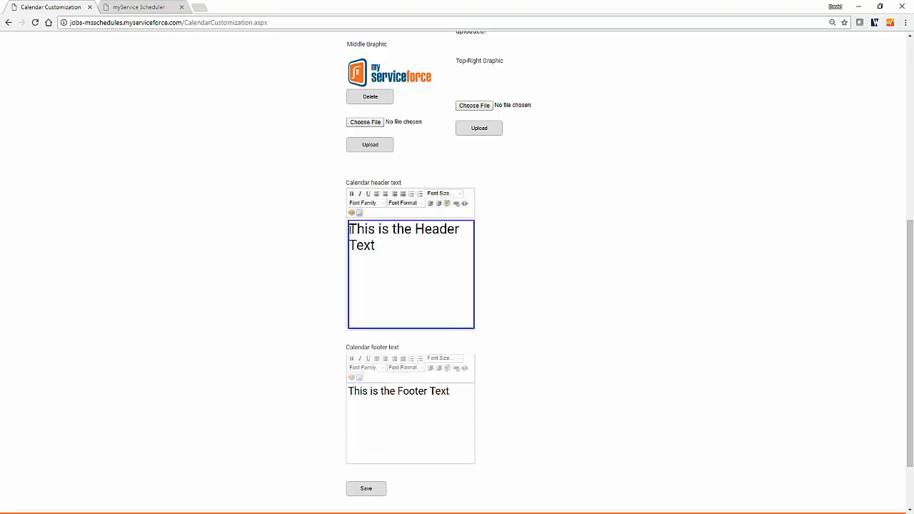
pyautogui.press('Return')
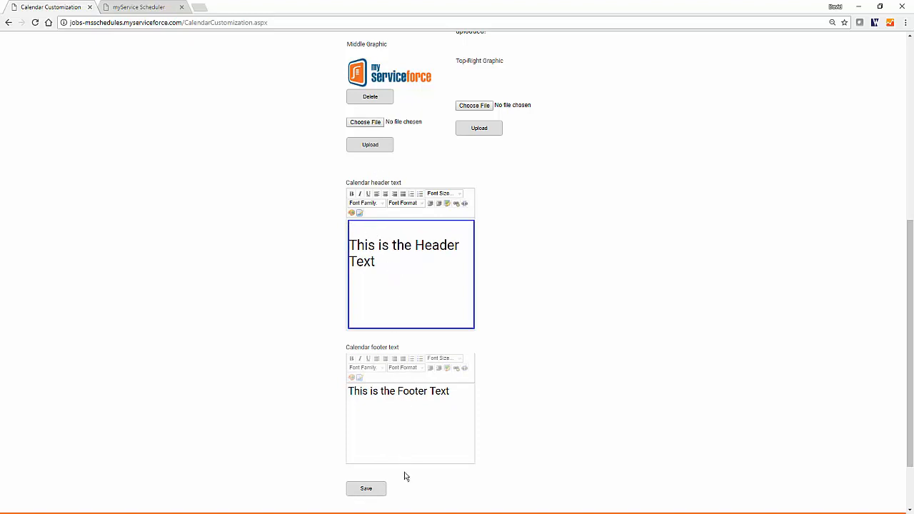
# Color the word "Header" green in the calendar header text, save the settings, and check the reloaded customer calendar
pyautogui.doubleClick(432, 245)
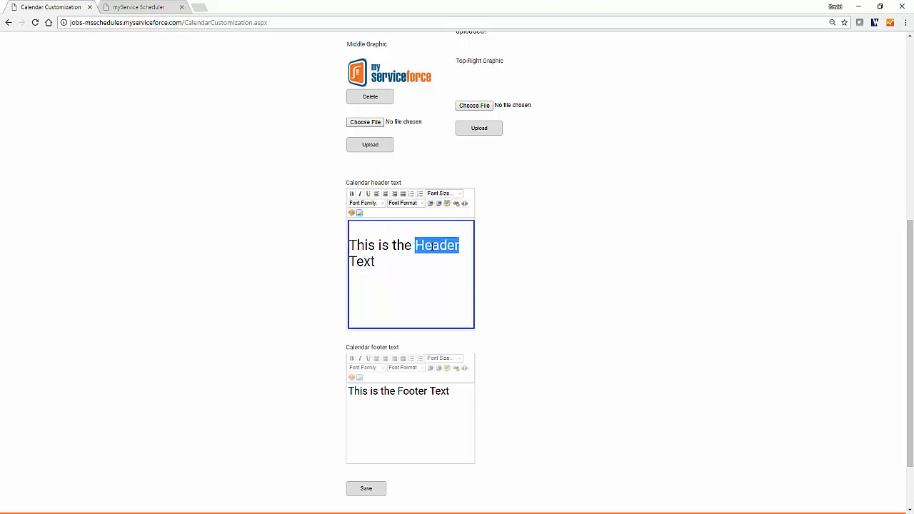
pyautogui.click(351, 213)
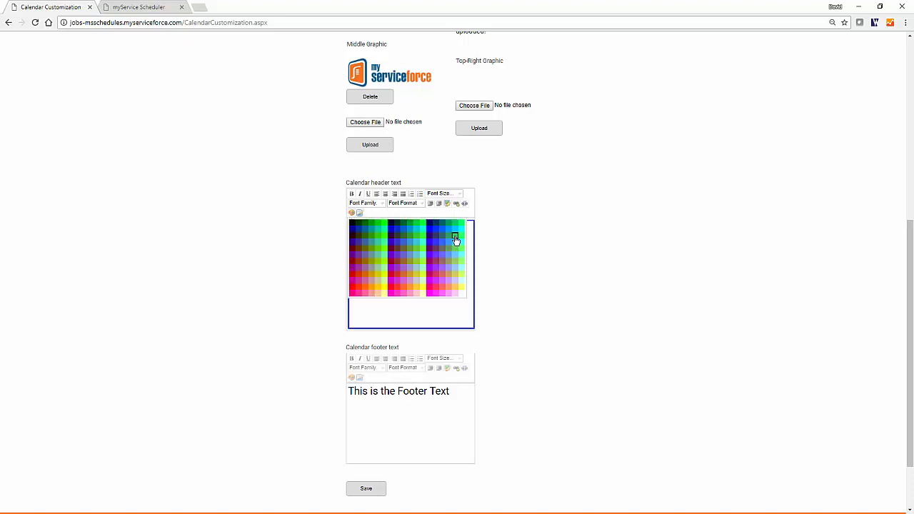
pyautogui.click(454, 240)
pyautogui.click(362, 492)
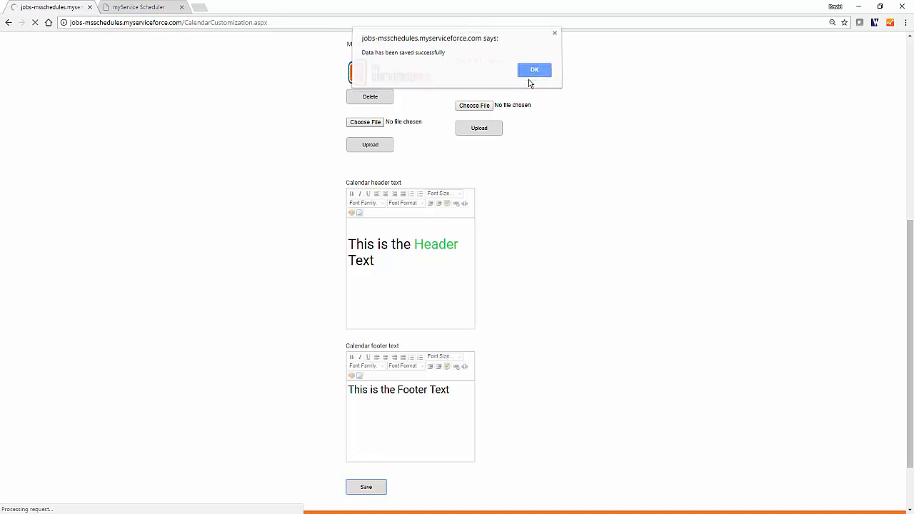
pyautogui.click(534, 73)
pyautogui.click(139, 8)
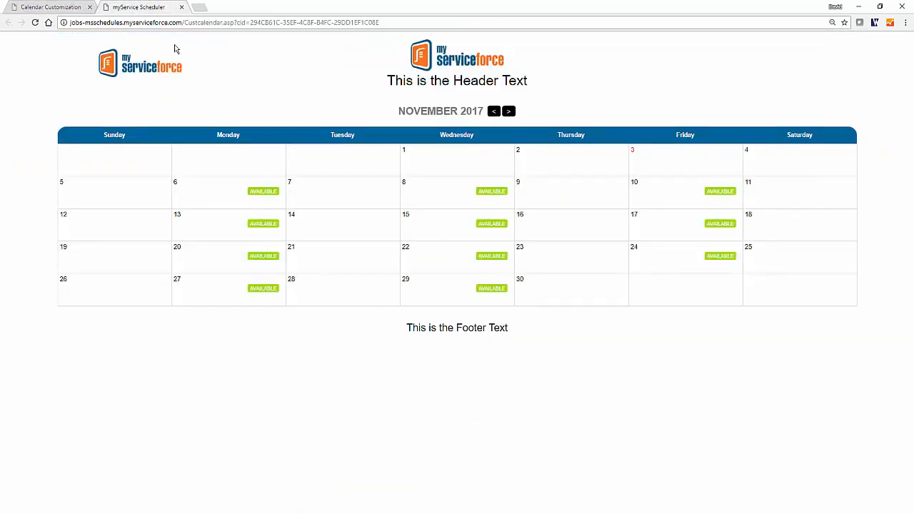
pyautogui.click(35, 22)
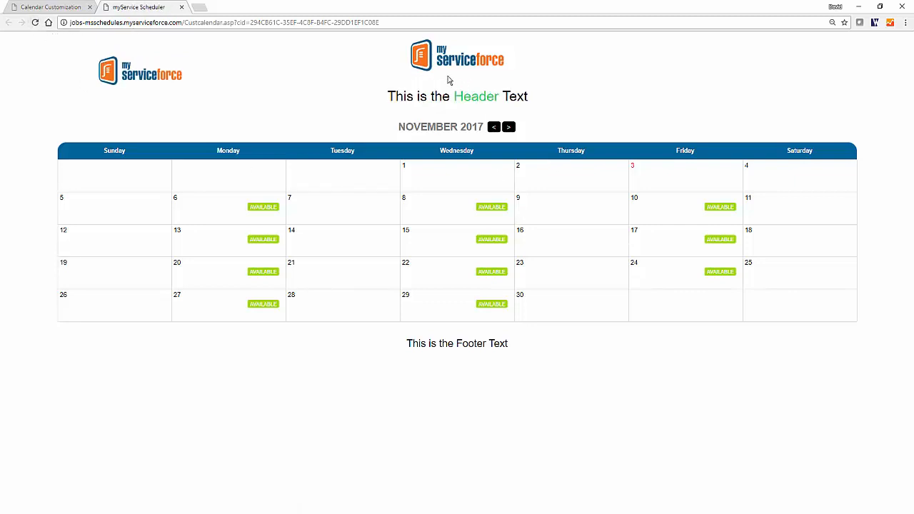